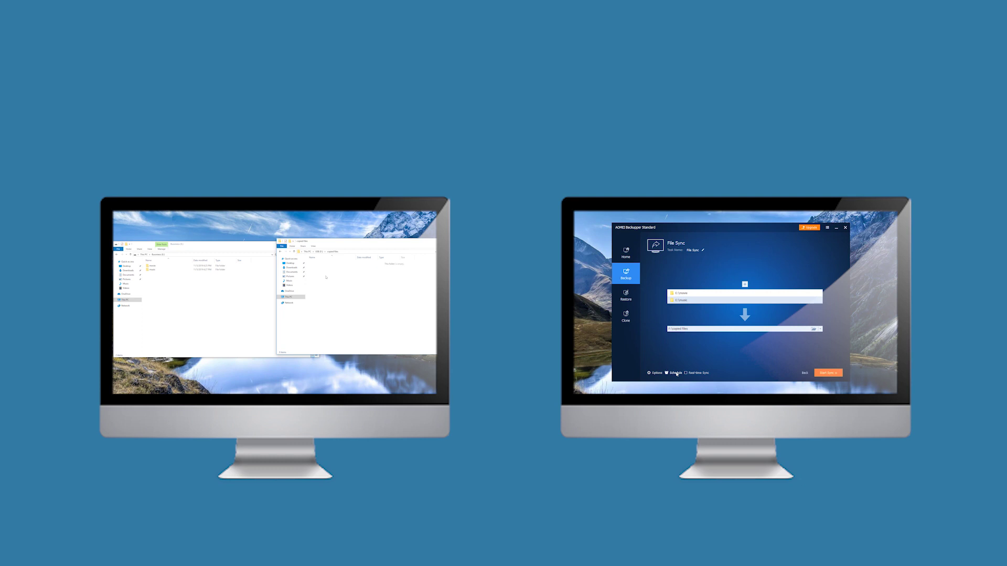
- Copy the selected folders into the other window, then open the sync schedule's frequency list
click(174, 280)
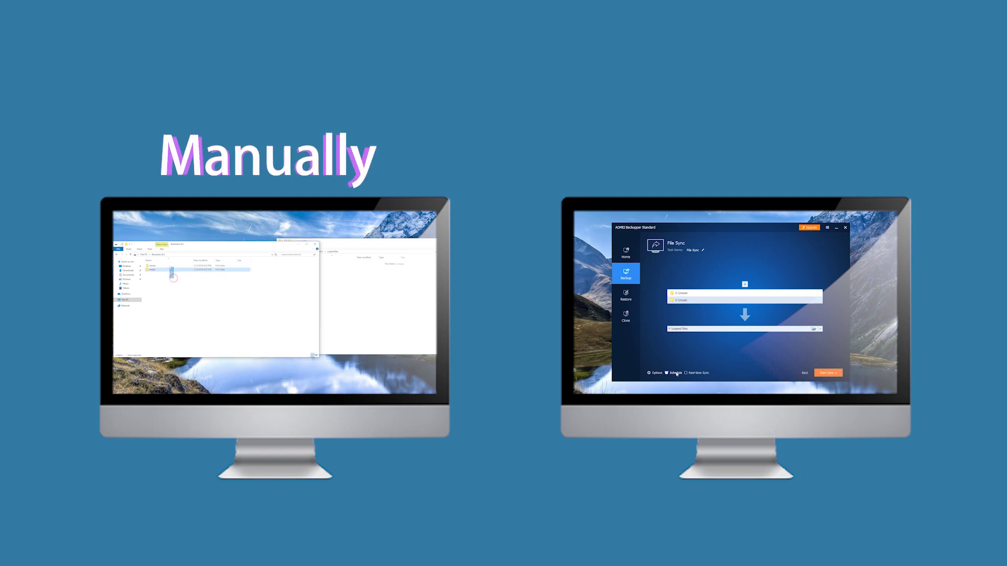
key(ctrl+a)
drag(172, 266, 349, 298)
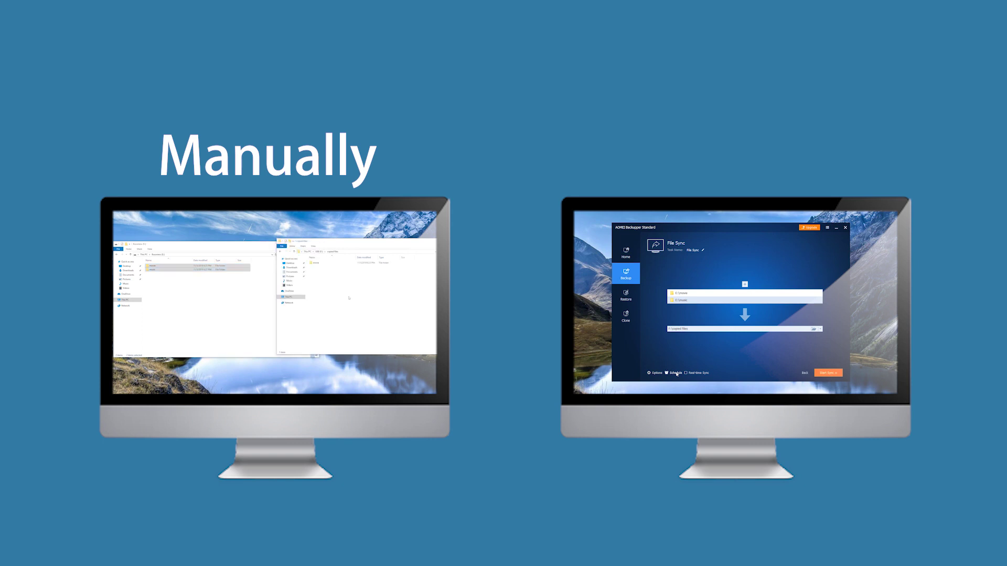
click(675, 373)
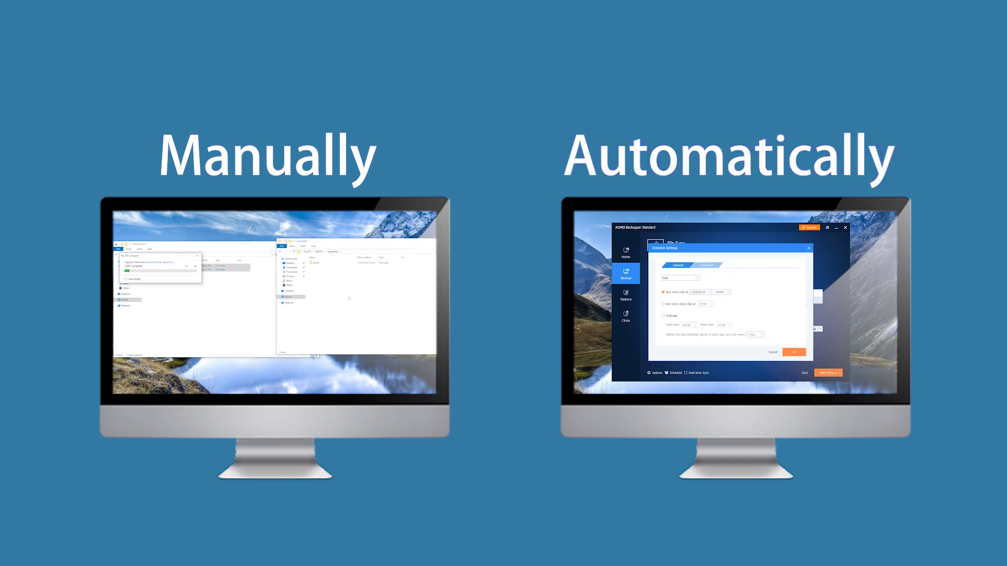
click(698, 278)
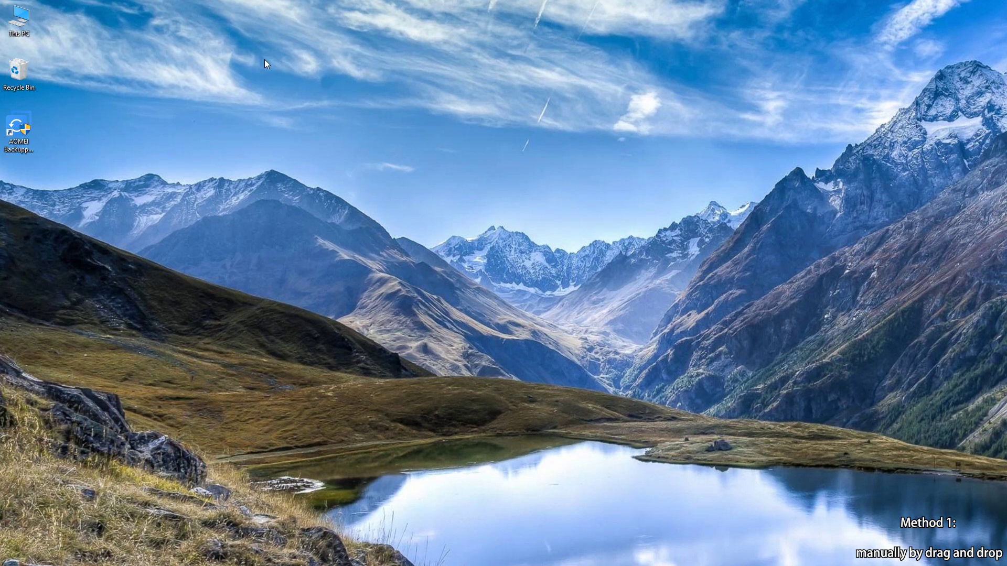
- Open This PC centred on screen, go into Bussniess (E:) and select movie and music
double_click(14, 21)
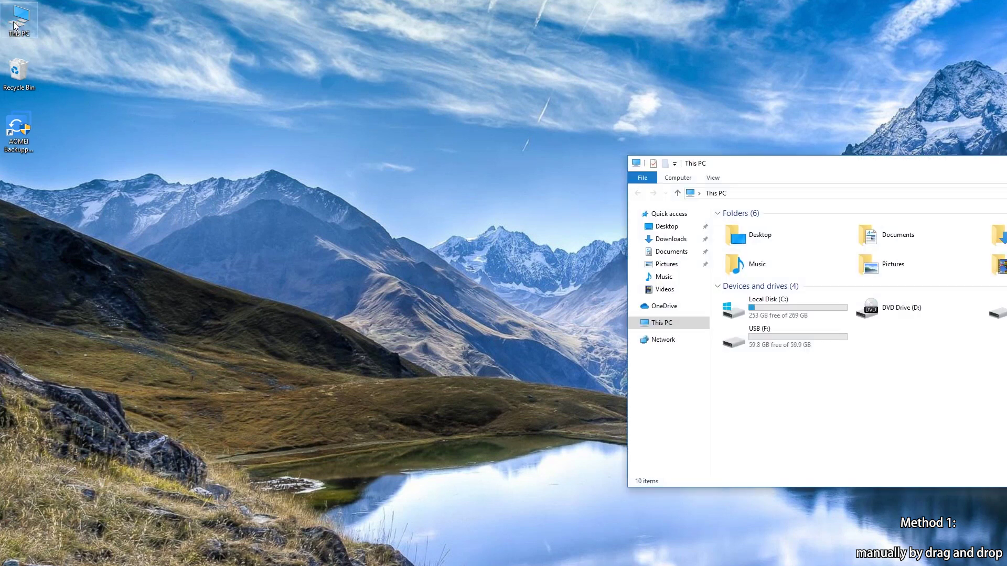
drag(814, 168, 512, 139)
double_click(737, 276)
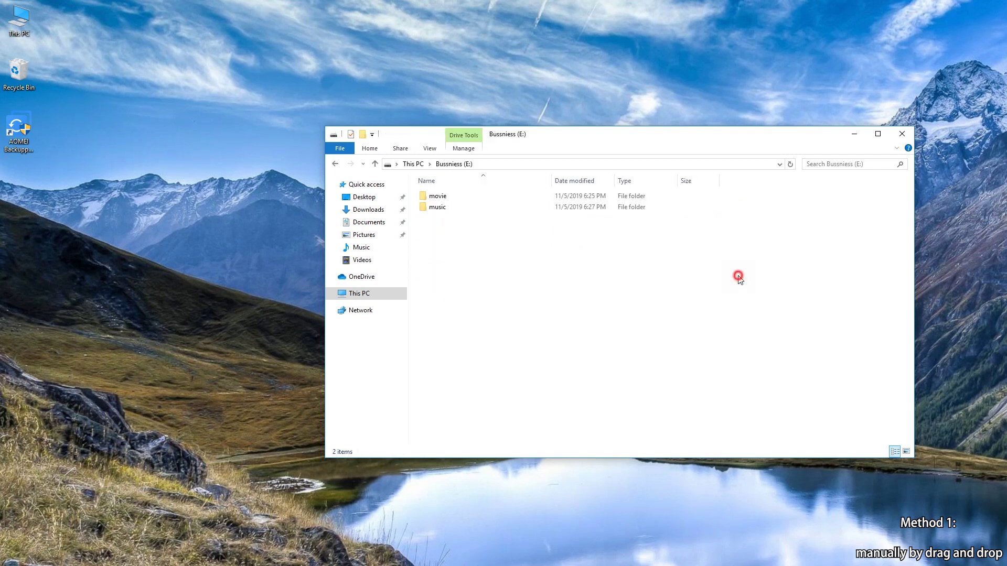
click(484, 212)
ctrl+click(475, 195)
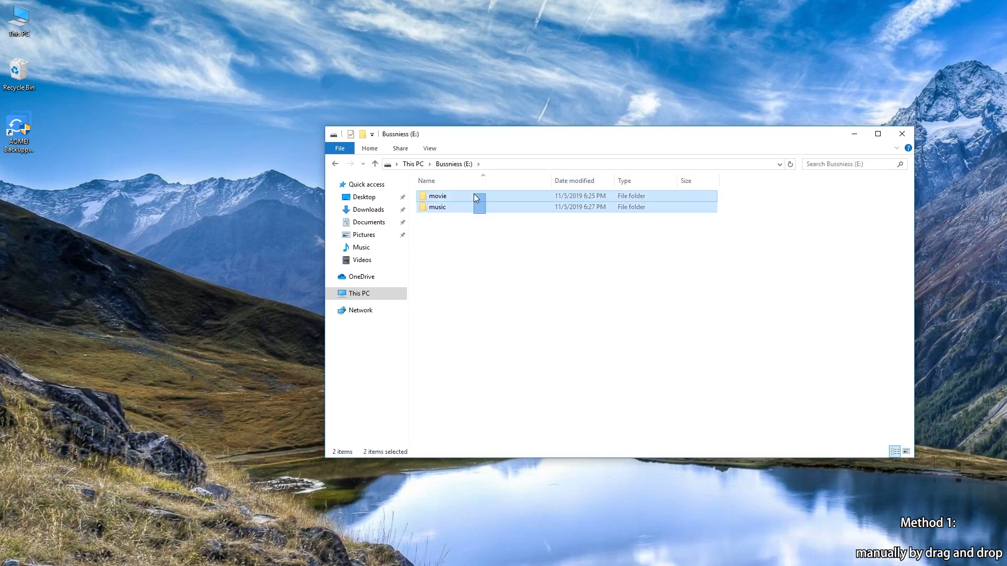
- Place E: on the left and a second window on the right showing USB (F:)\copied files
click(492, 223)
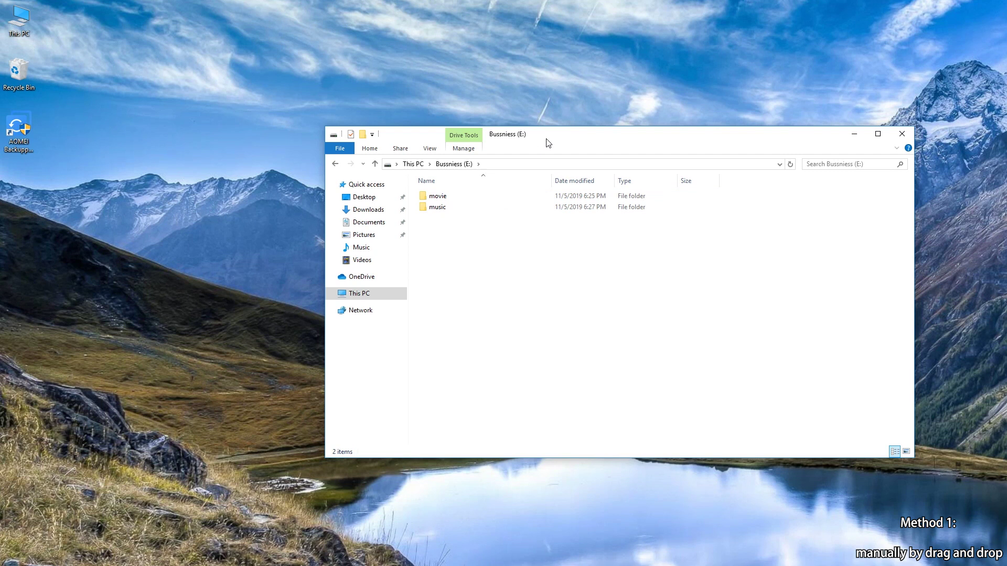
drag(565, 134, 392, 155)
click(19, 27)
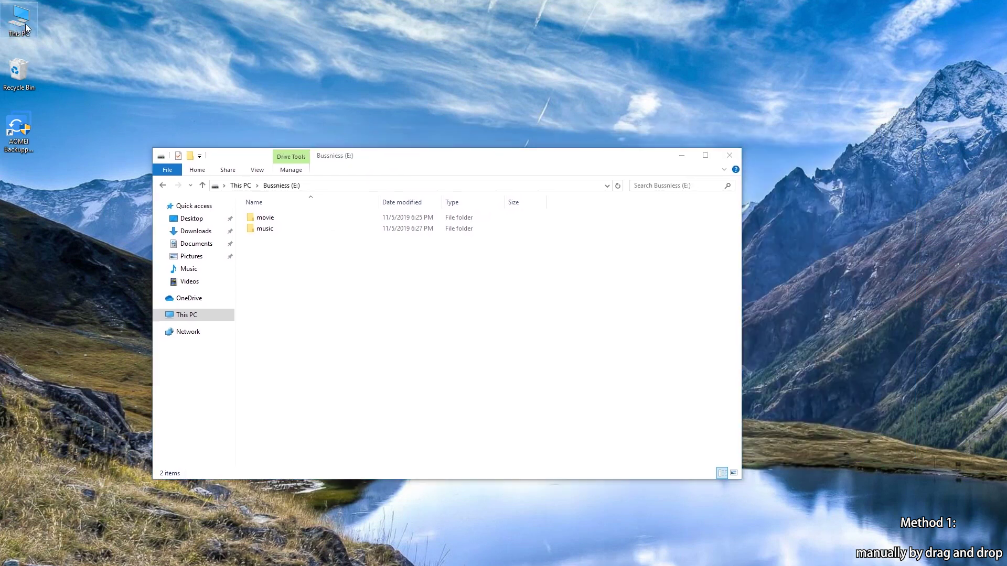
double_click(23, 22)
drag(389, 175, 839, 150)
double_click(638, 284)
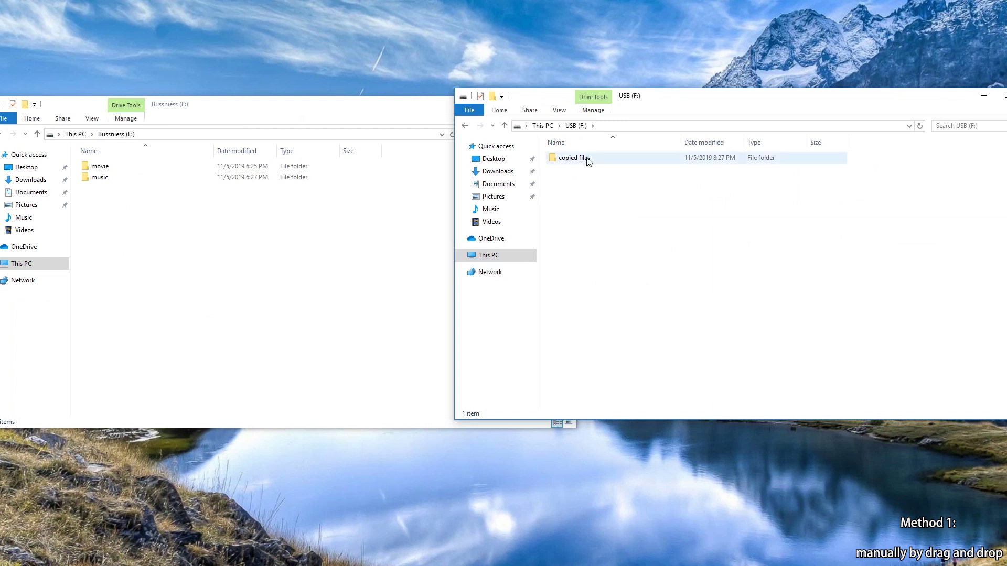
double_click(587, 159)
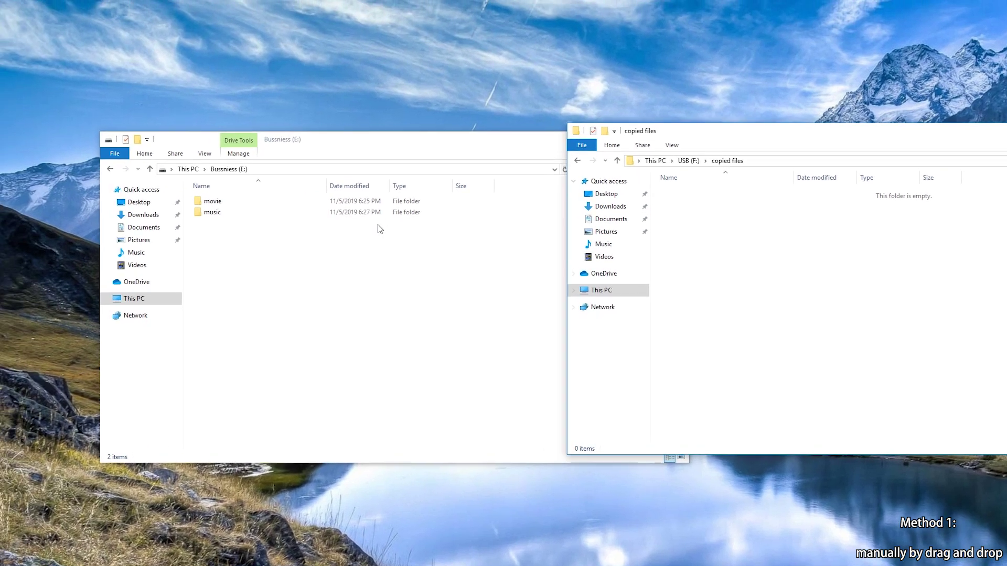
- Drag movie and music from E: into F:\copied files, moving the progress dialog aside
drag(161, 202, 150, 166)
drag(317, 220, 826, 308)
drag(660, 257, 661, 258)
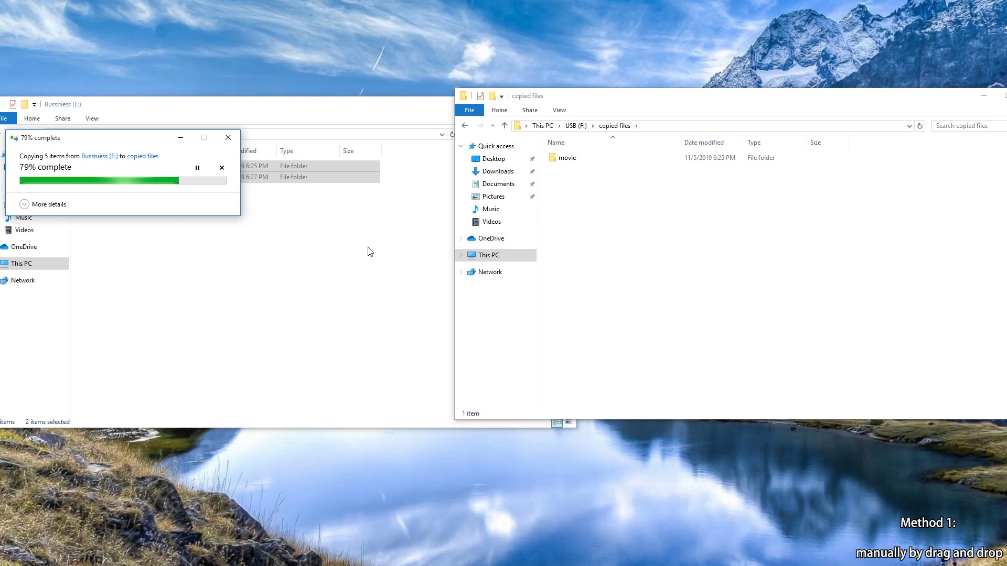
drag(146, 139, 508, 200)
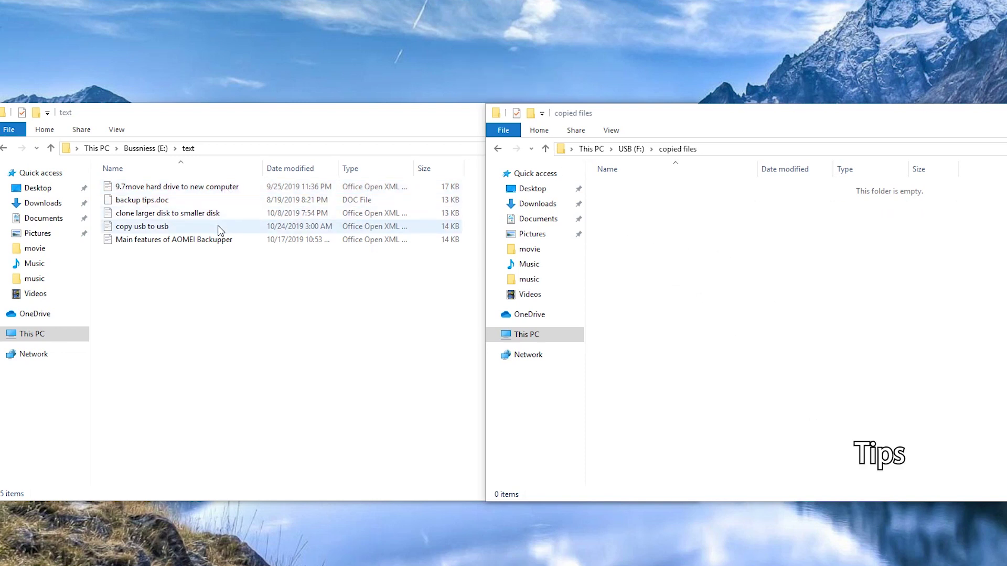
- Copy '9.7move hard drive to new computer', 'clone larger disk to smaller disk' and 'Main features of AOMEI Backupper' to copied files
click(227, 188)
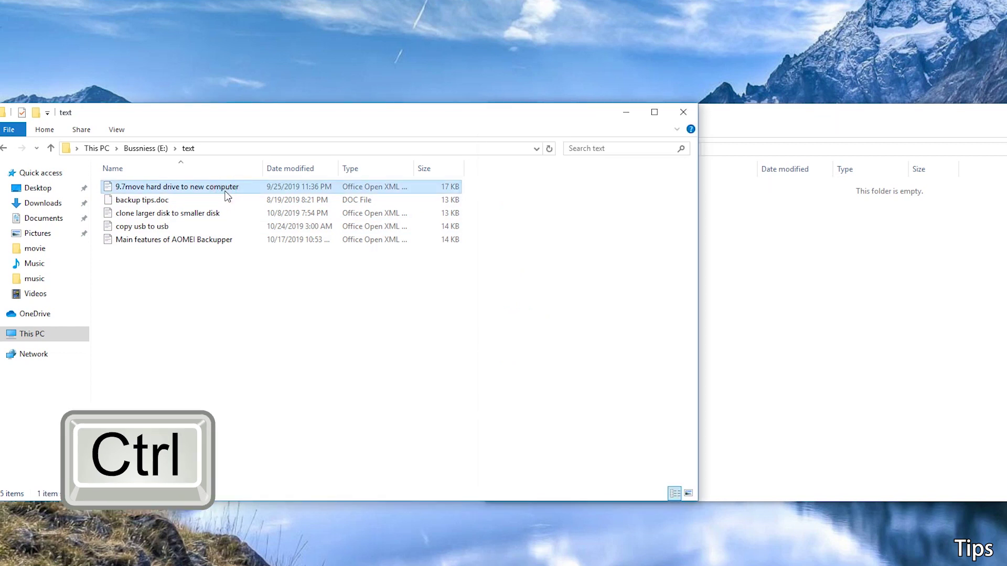
ctrl+click(223, 215)
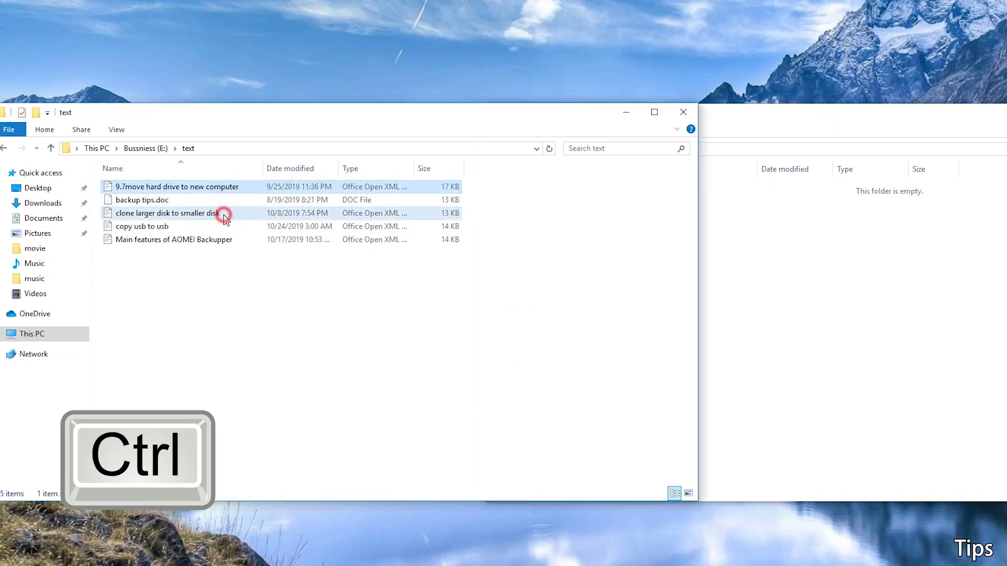
ctrl+click(223, 241)
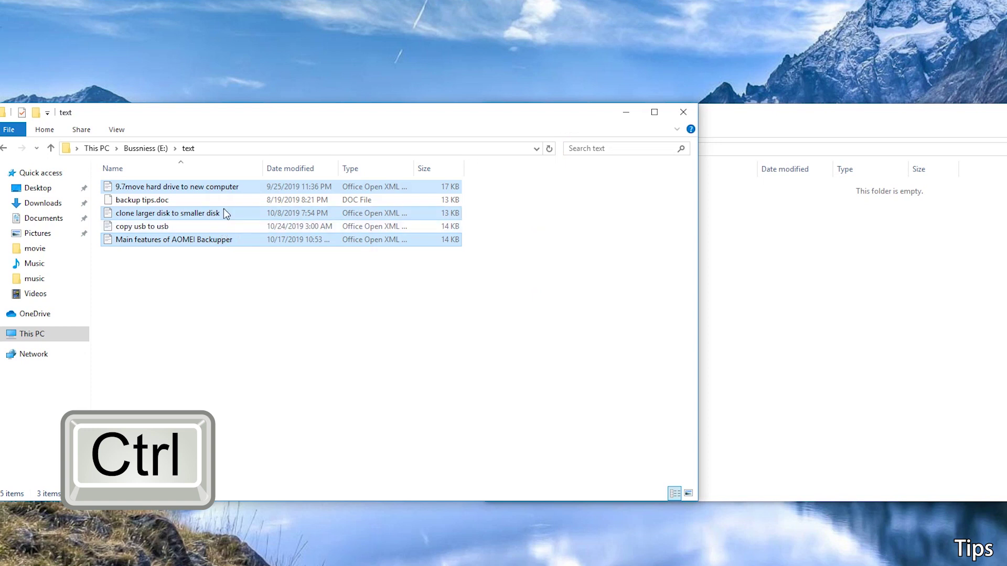
drag(225, 208, 806, 293)
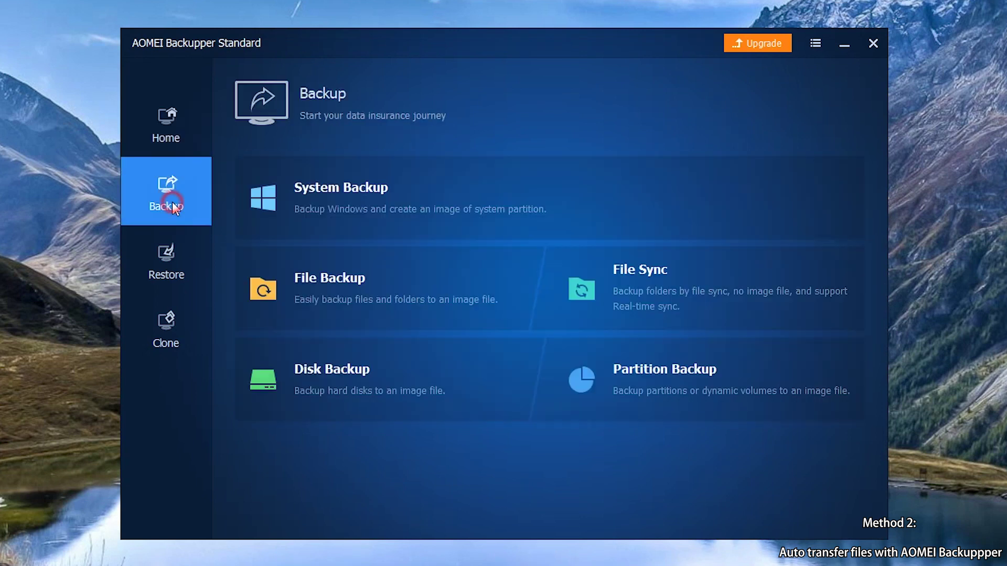
- Start a File Sync task and add E:\movie as its first source folder
click(688, 292)
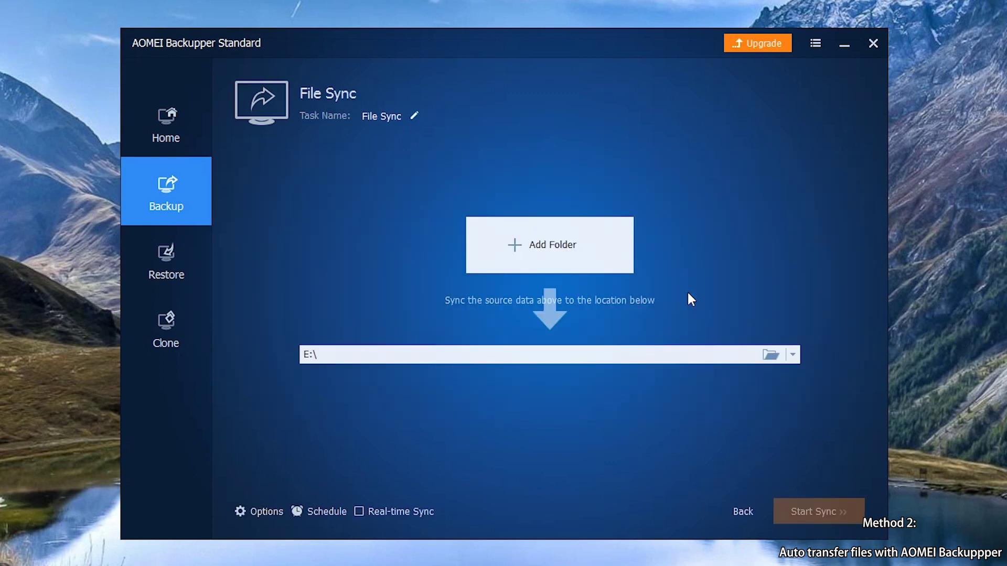
click(601, 257)
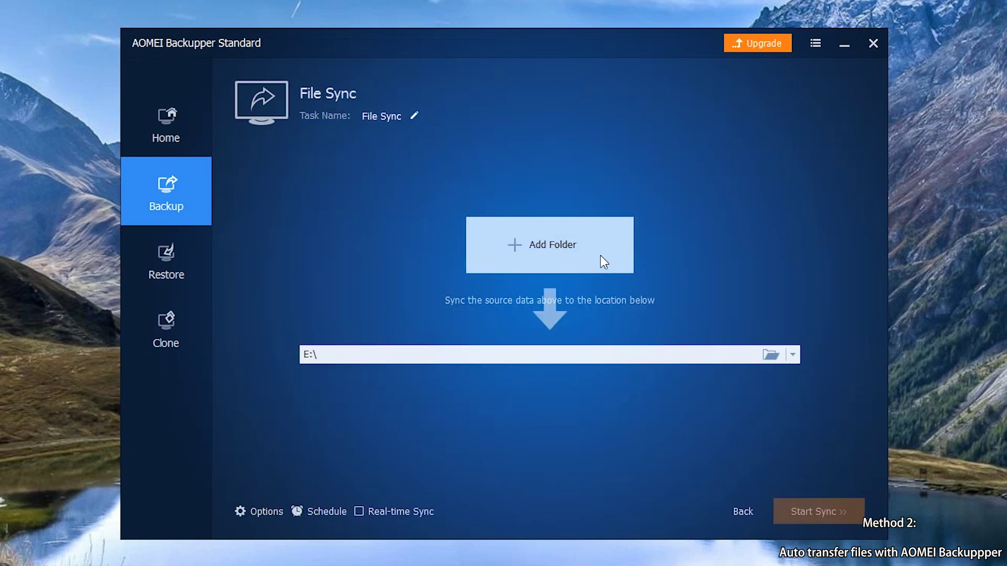
click(335, 269)
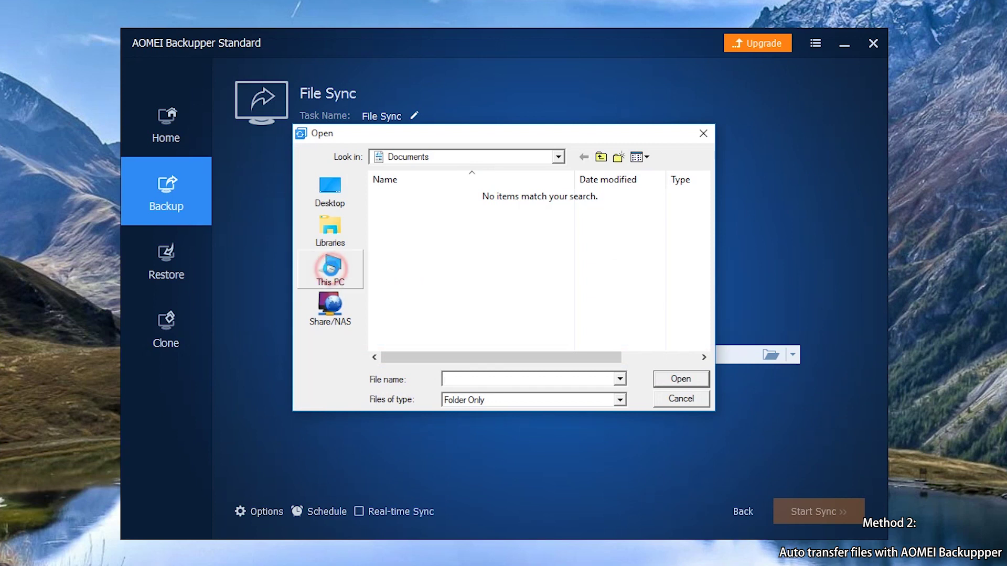
scroll(576, 273, down, 3)
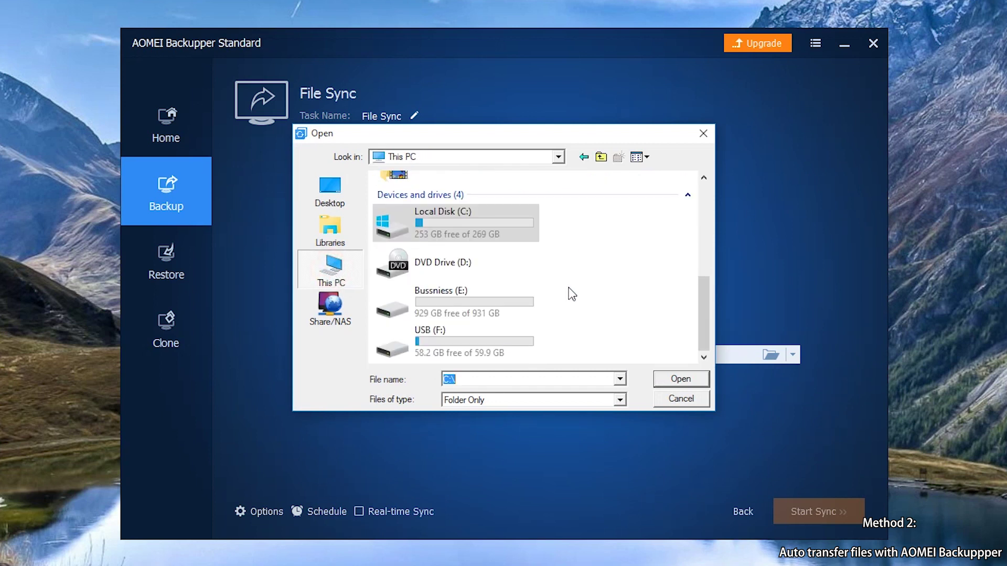
double_click(482, 303)
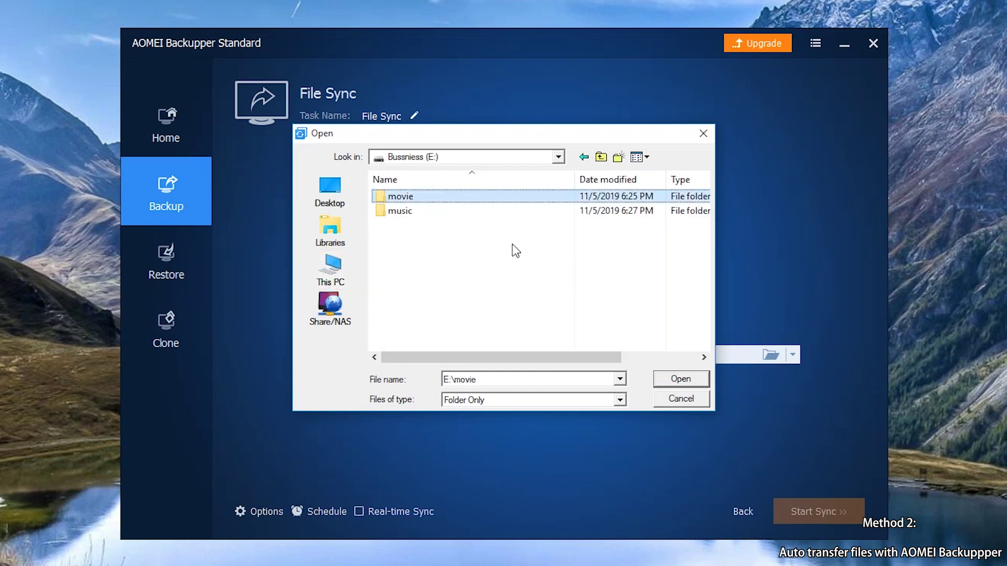
click(462, 213)
click(442, 198)
click(698, 379)
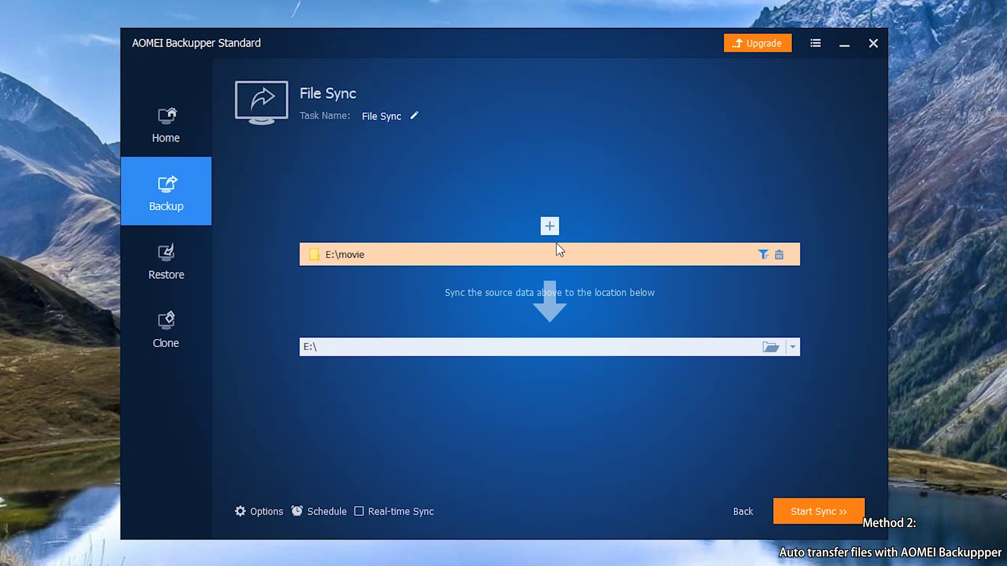
- Add E:\music as the second source folder
click(549, 227)
click(517, 211)
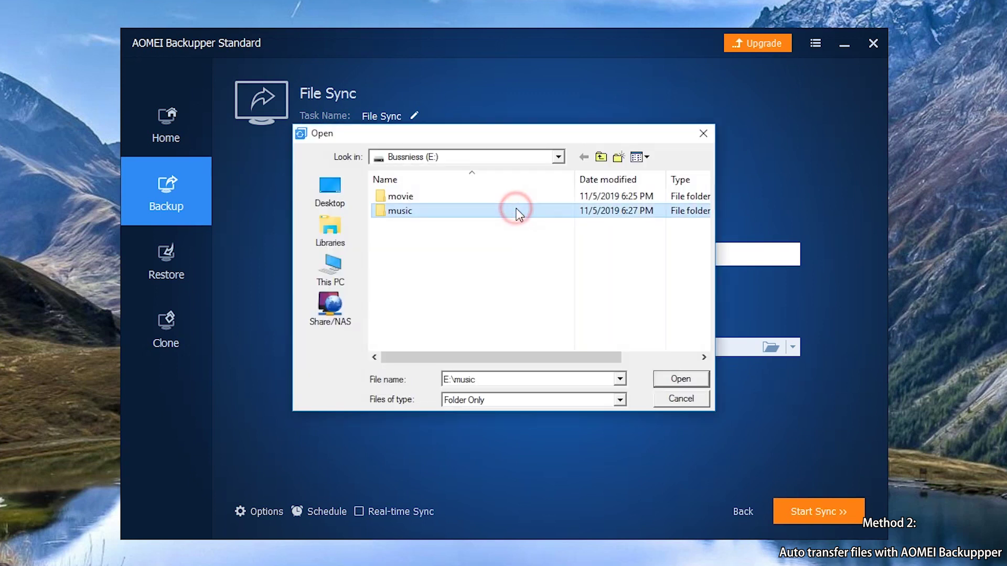
click(696, 379)
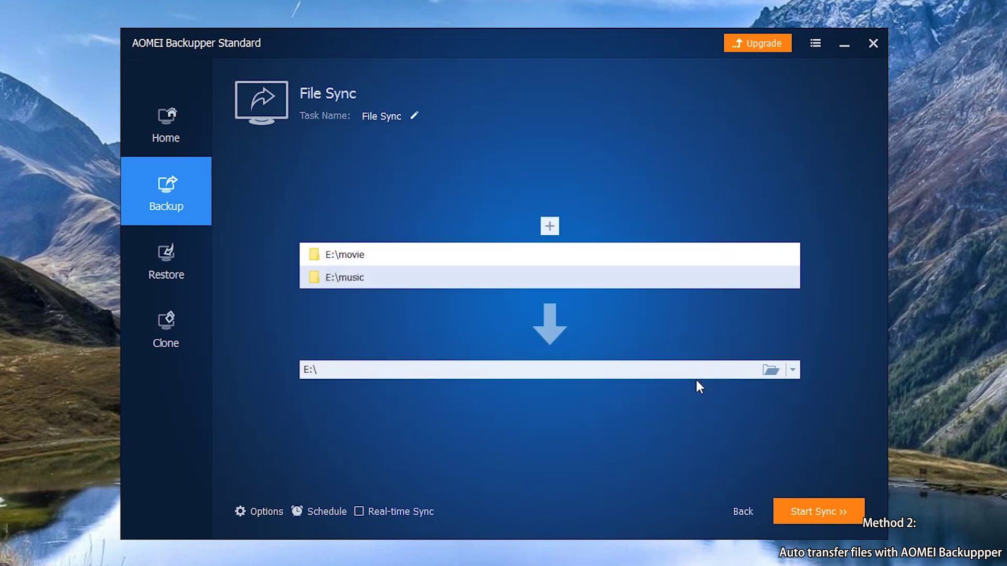
- Set the sync destination to the copied files folder on USB (F:)
click(758, 372)
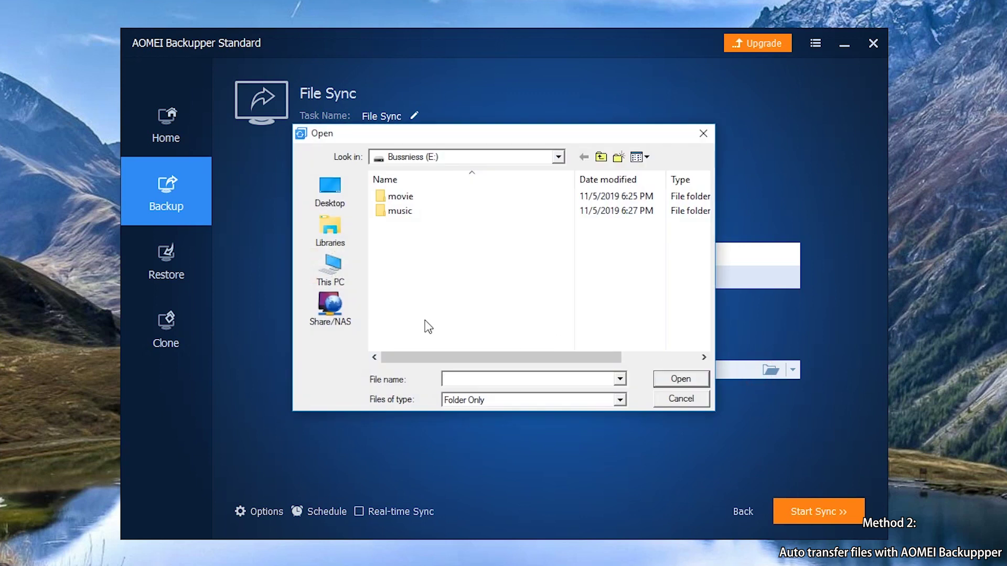
click(330, 268)
scroll(530, 315, down, 1)
click(511, 338)
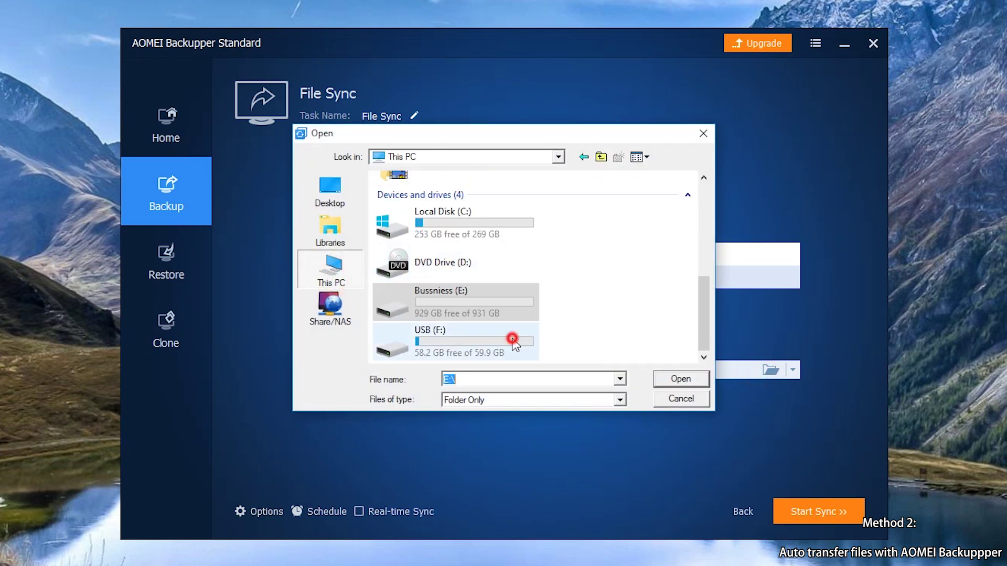
double_click(512, 339)
click(439, 197)
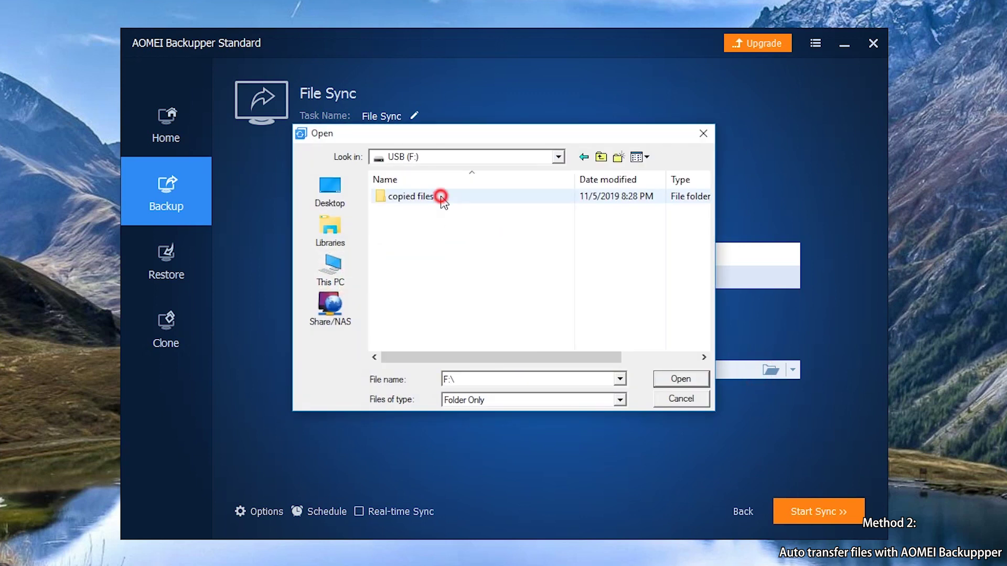
click(676, 379)
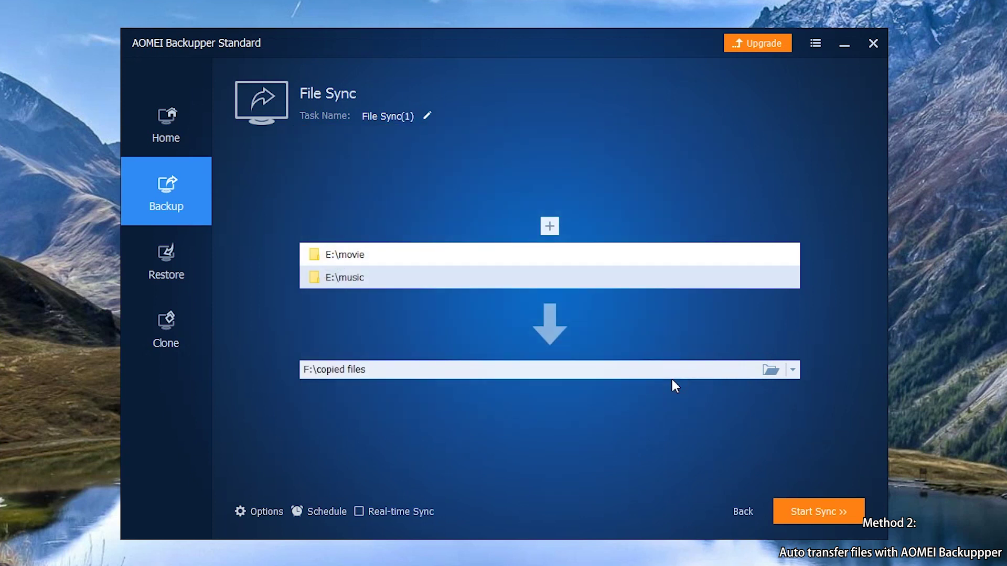
- Schedule the sync Monthly on the Third Monday of each month at 22:39
click(326, 513)
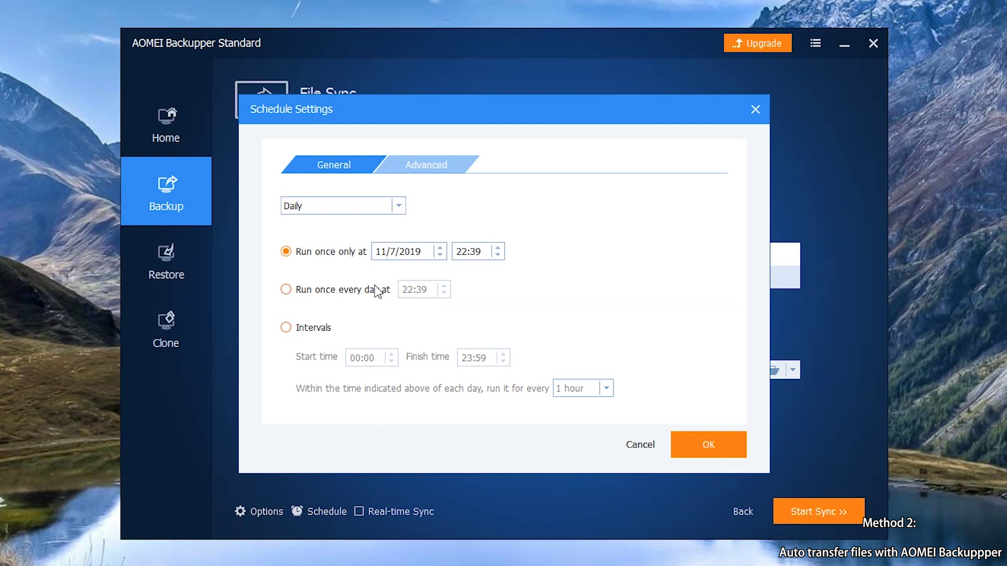
click(394, 204)
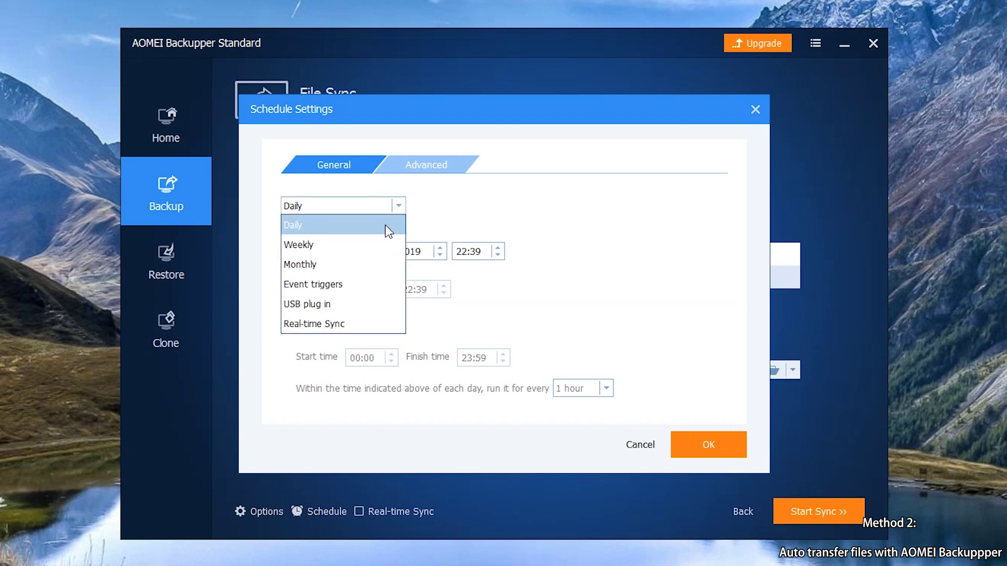
click(382, 265)
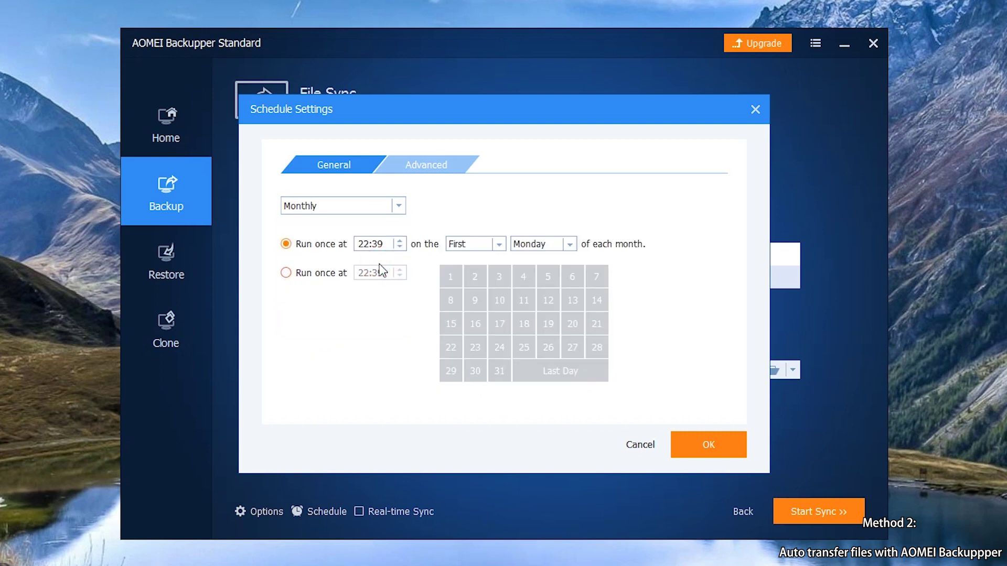
click(498, 245)
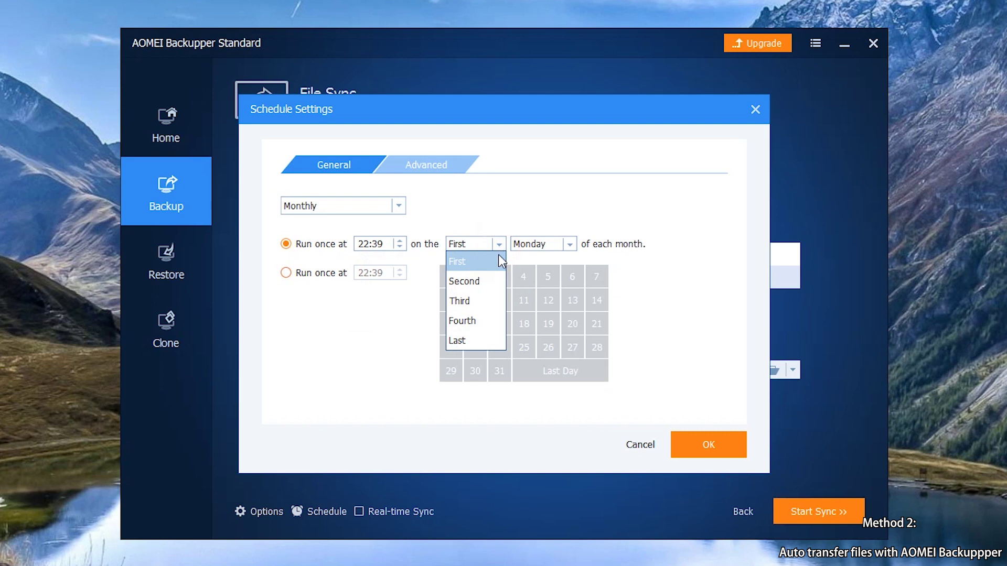
click(490, 302)
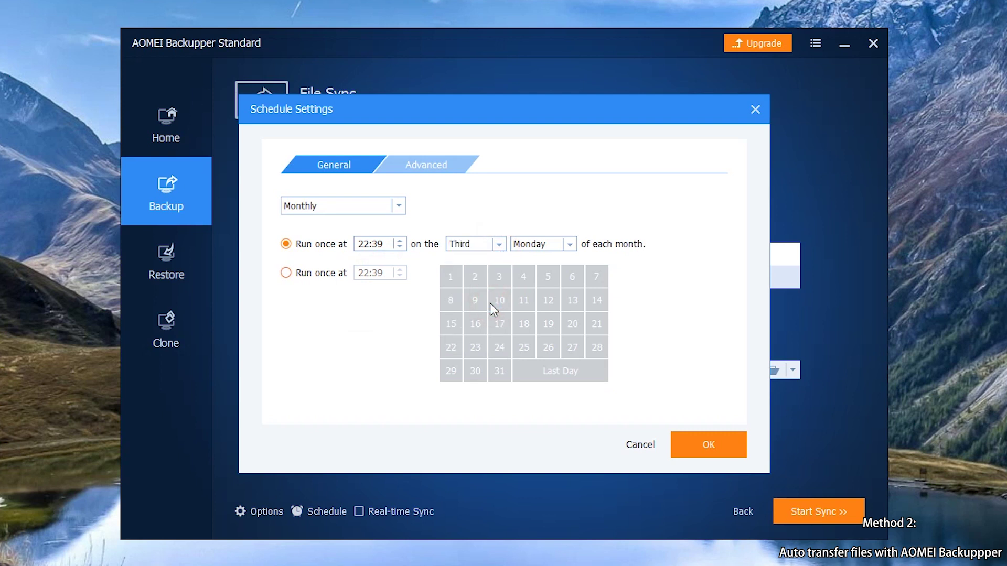
- Confirm the schedule, choose 'Add the schedule and start Sync now', and Finish after success
click(713, 445)
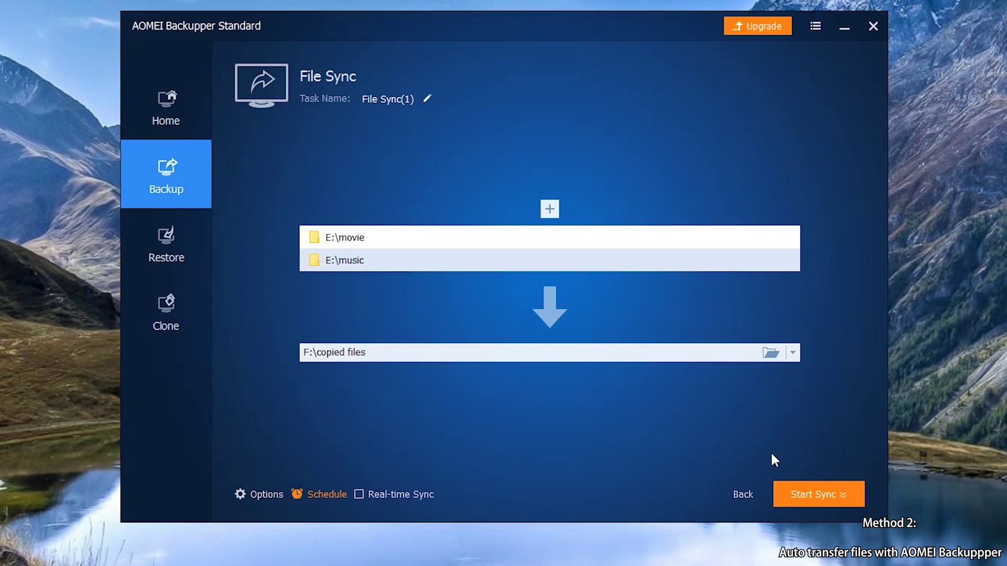
click(819, 494)
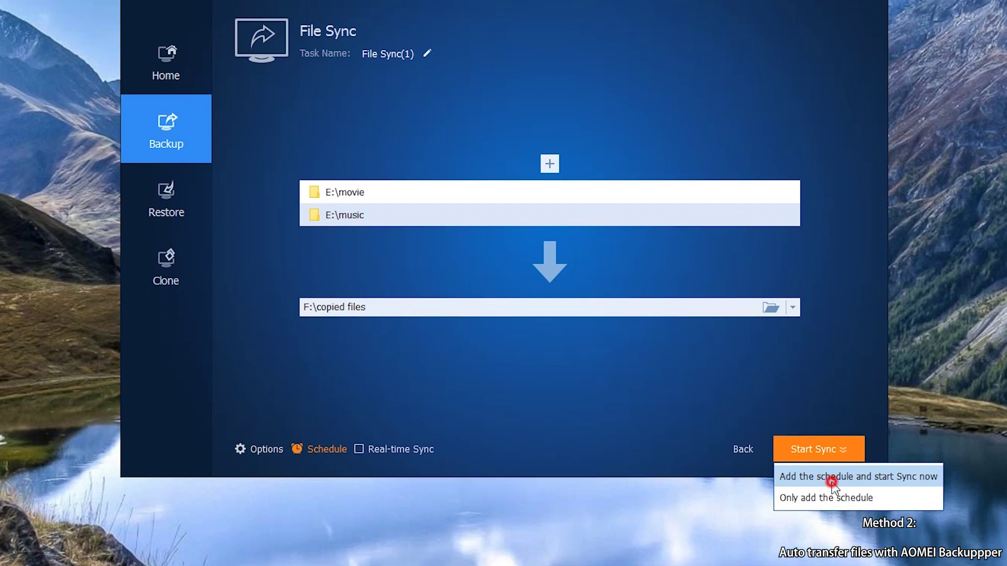
click(832, 476)
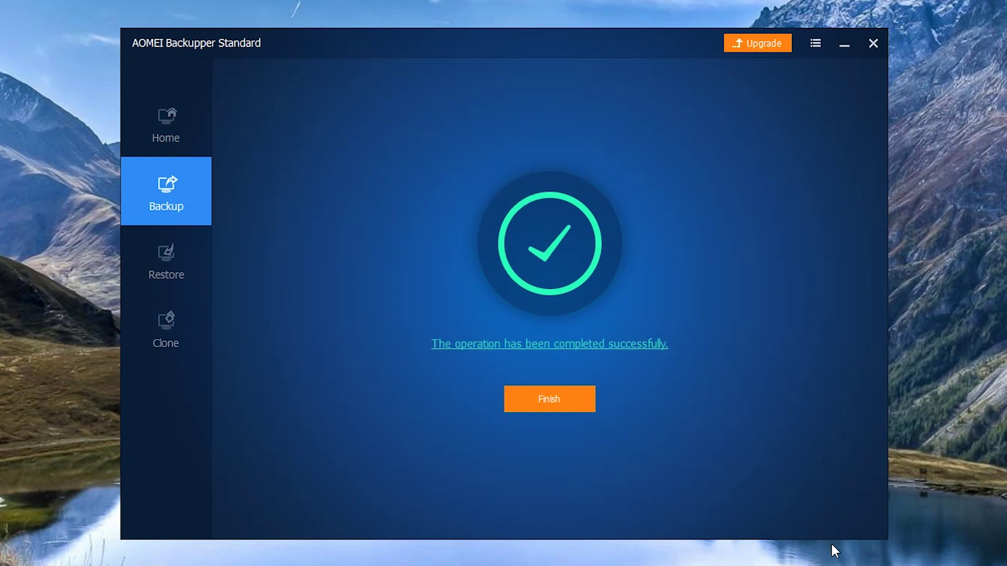
click(565, 401)
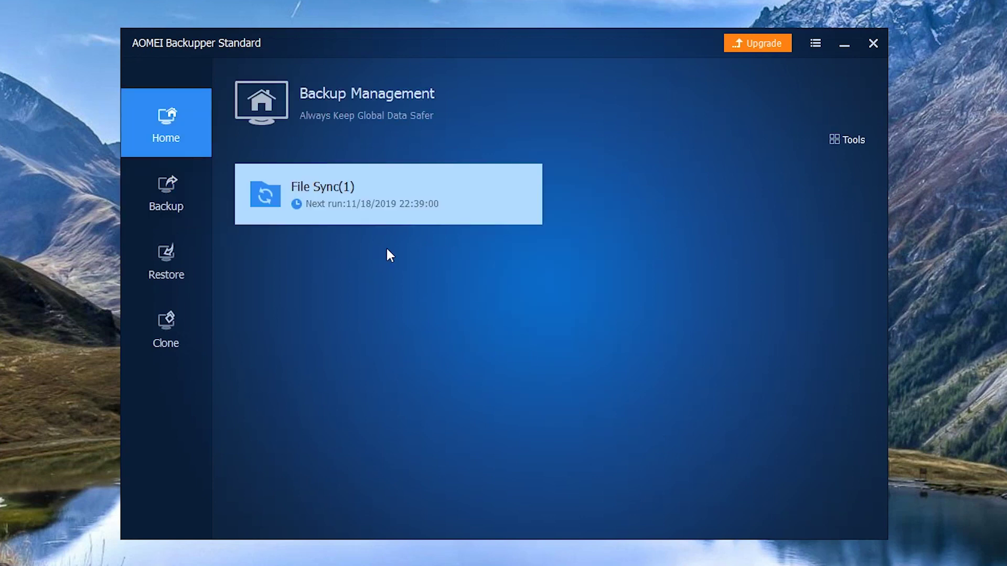
mouse_move(296, 220)
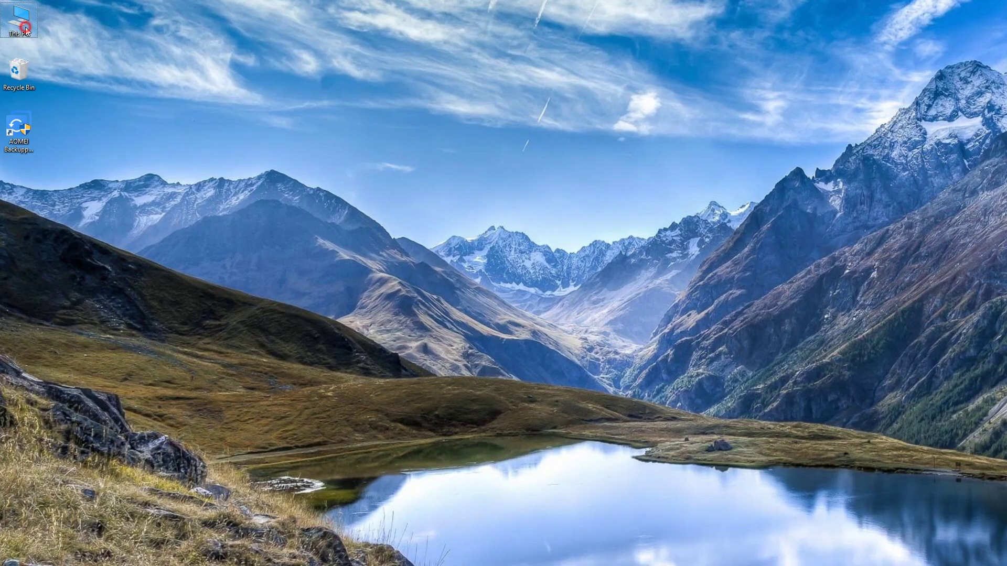
- Open Bussniess (E:) on the left and F:\copied files\File Sync(1) on the right
double_click(25, 27)
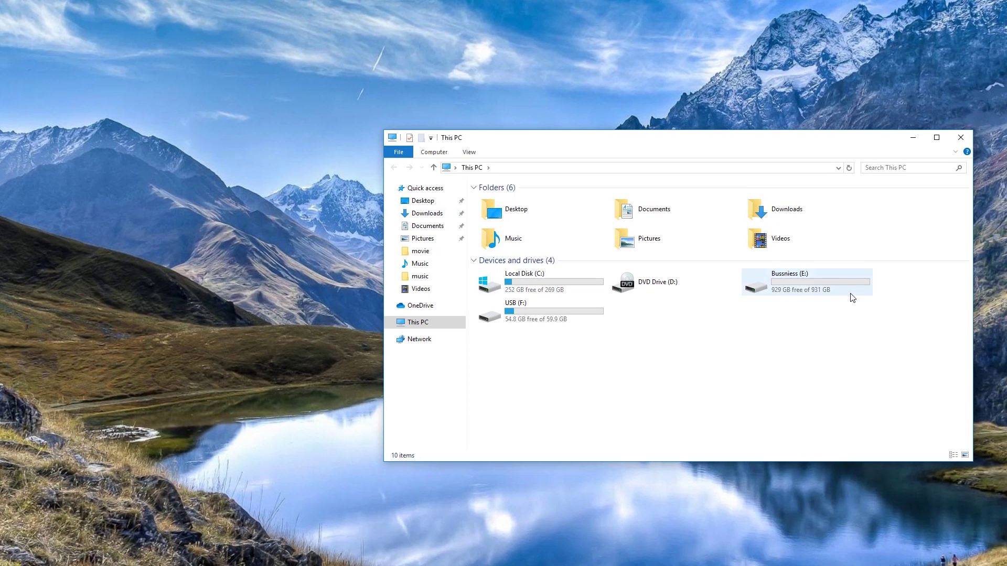
double_click(850, 293)
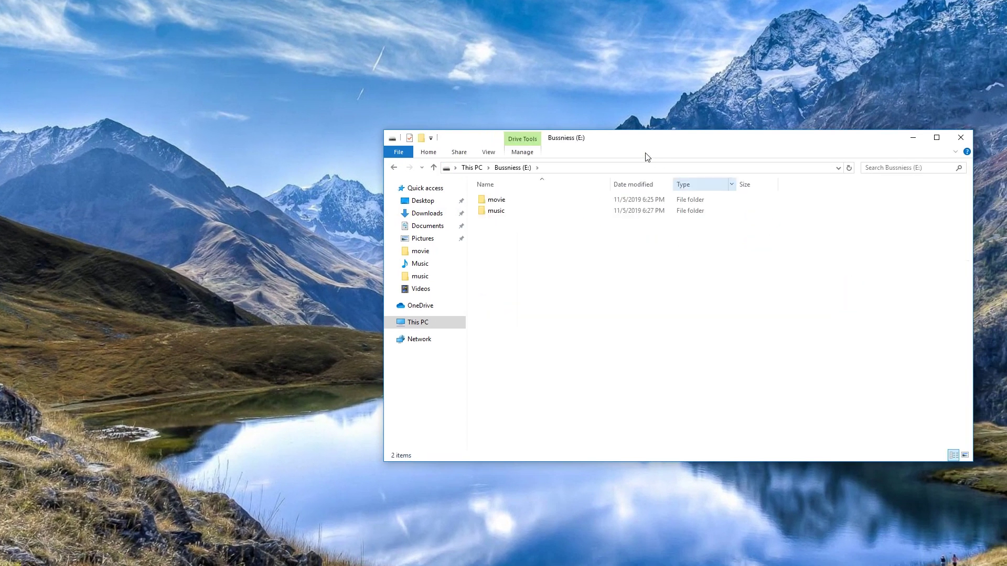
drag(618, 140, 216, 139)
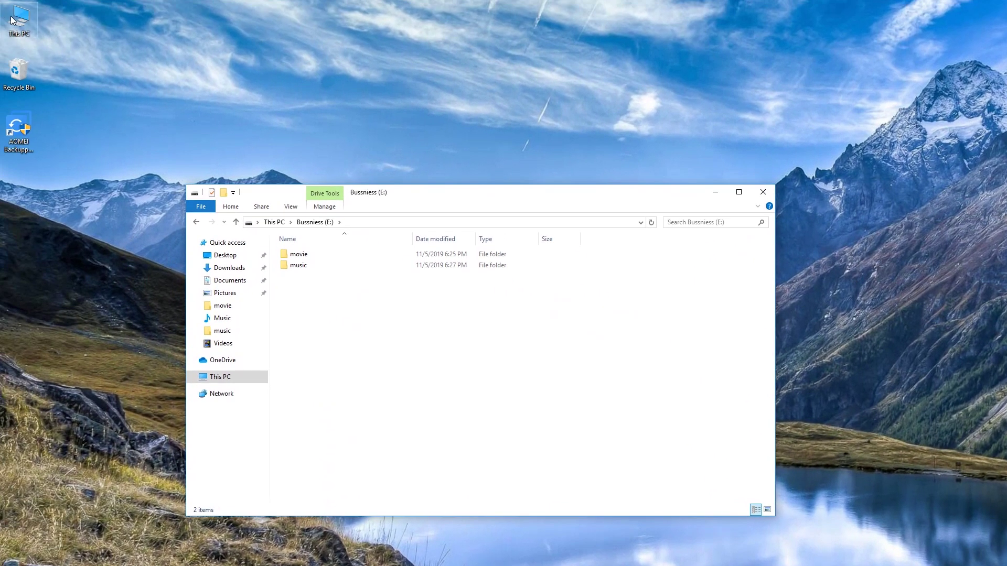
double_click(11, 20)
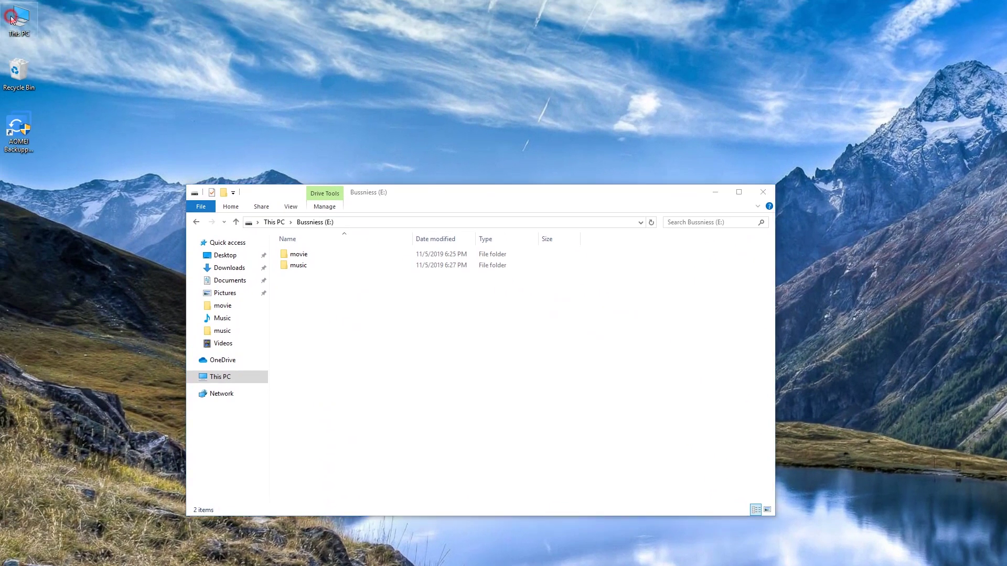
double_click(370, 391)
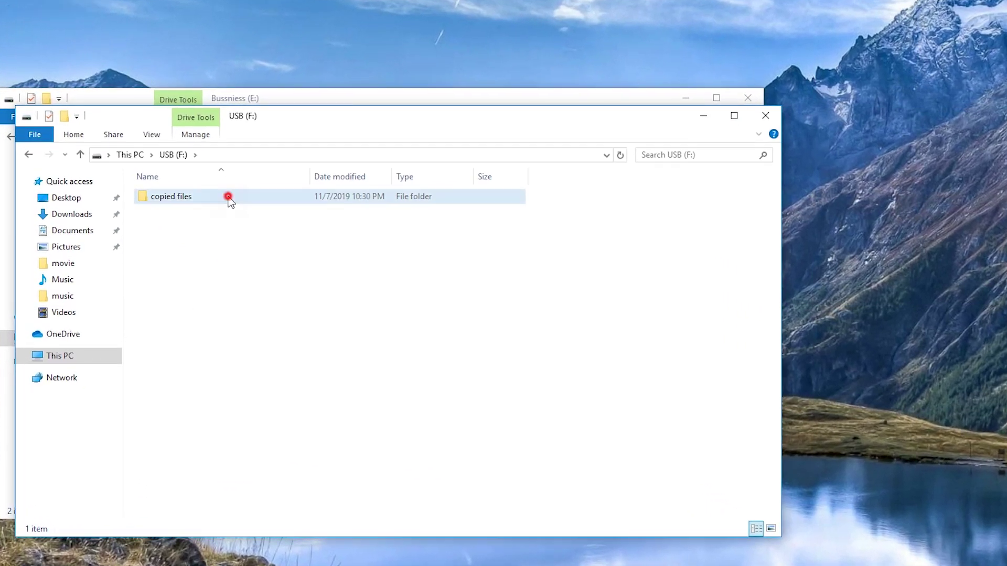
double_click(356, 264)
double_click(357, 265)
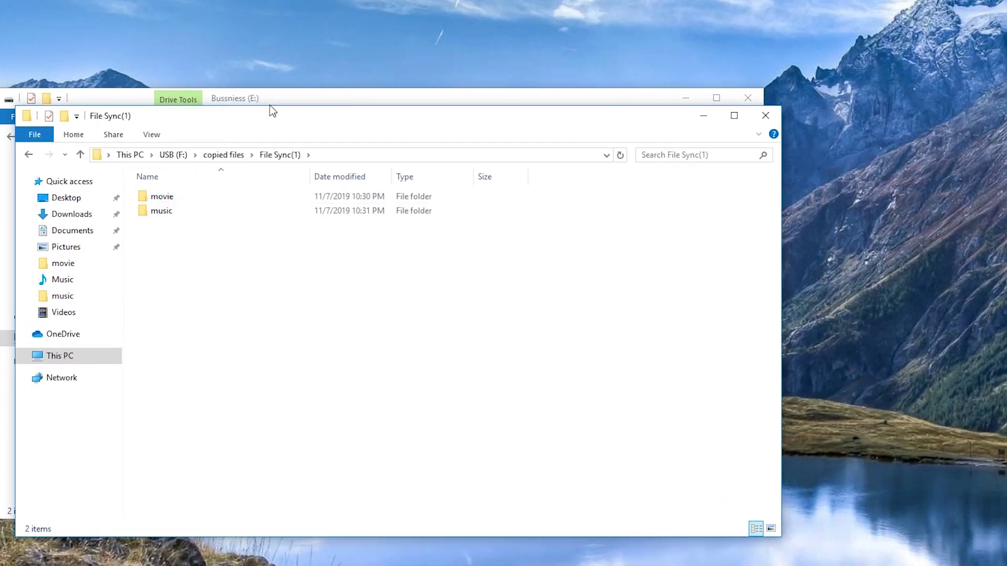
drag(267, 115, 704, 106)
- Select and clear movie and music in each window to compare source and synced copies
click(344, 203)
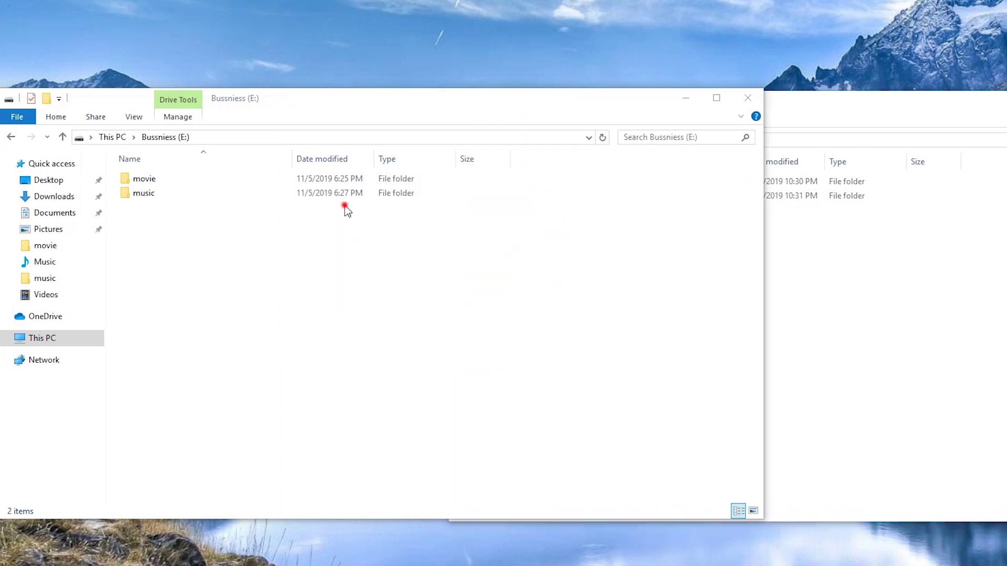
key(ctrl+a)
click(355, 290)
click(918, 265)
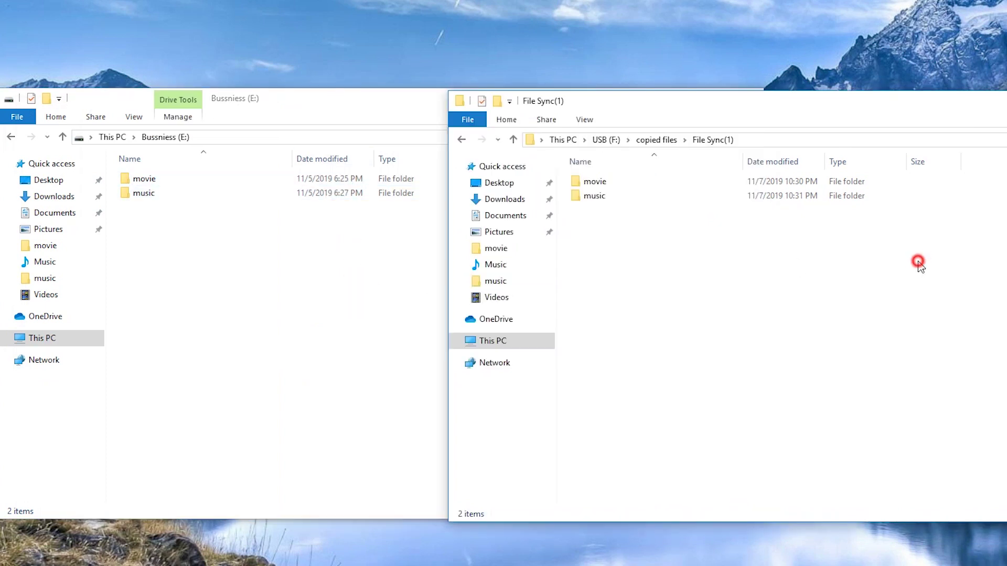
drag(703, 239, 688, 174)
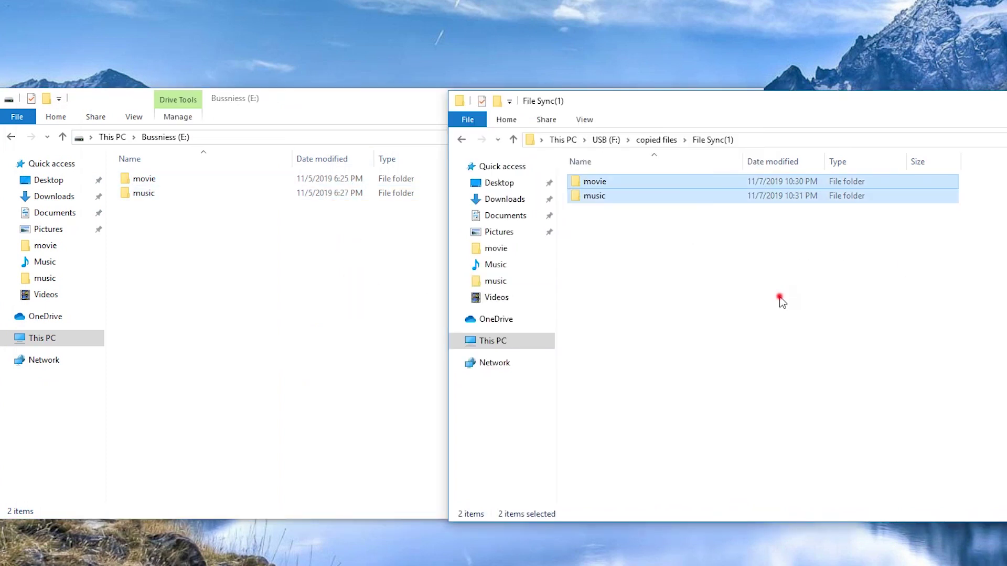
click(779, 297)
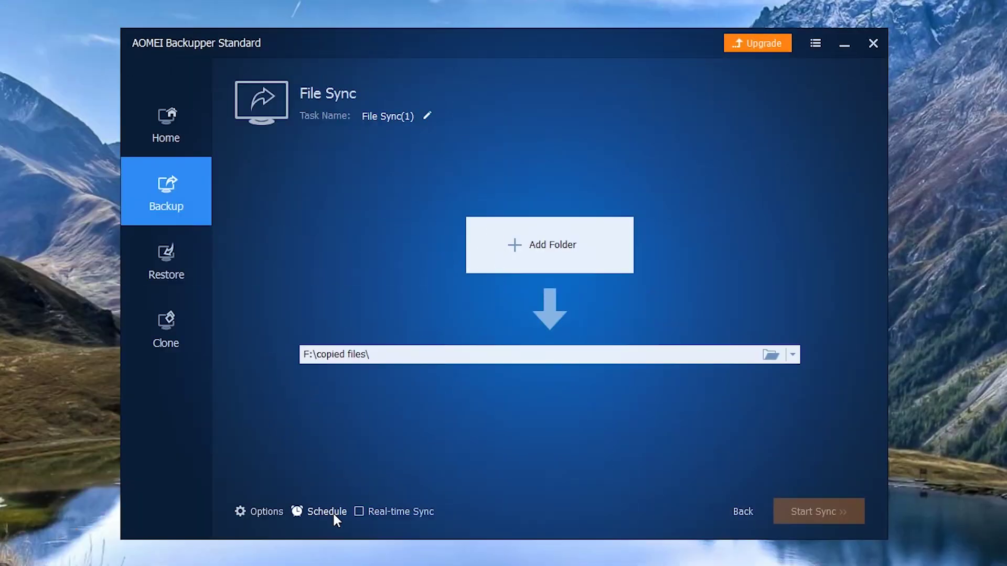
- Reopen the sync's Schedule Settings and view the Advanced service and missed-sync options
click(333, 514)
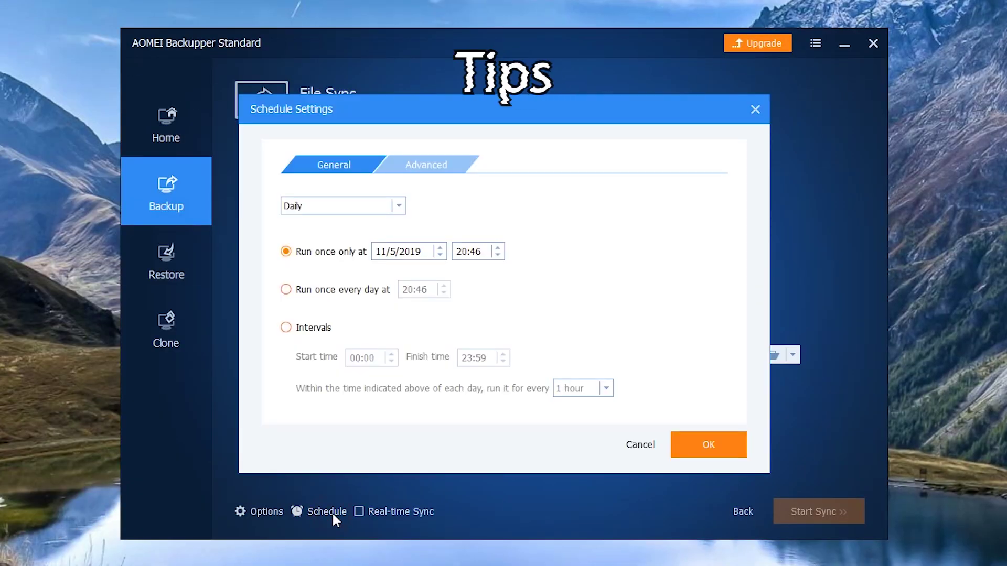
click(422, 167)
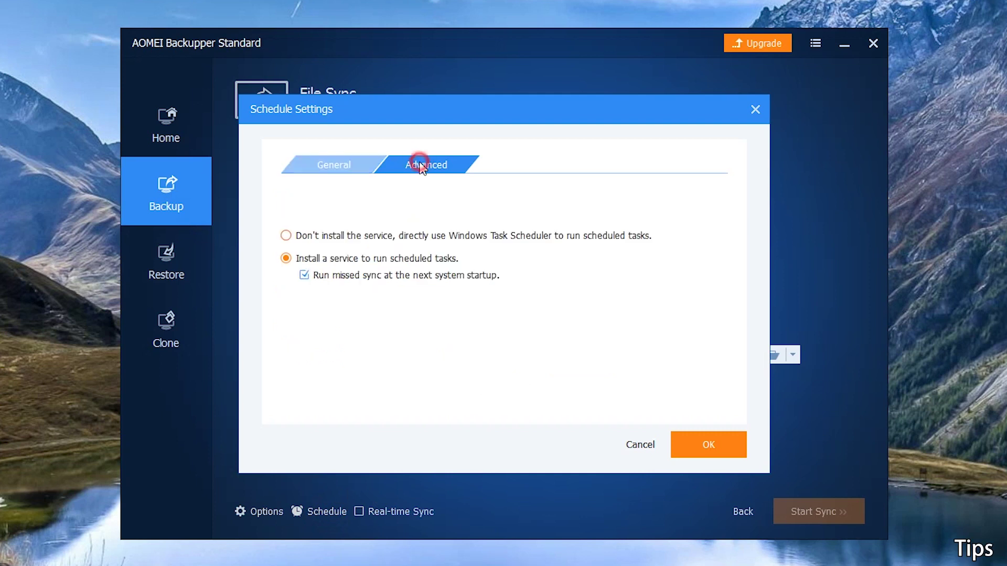